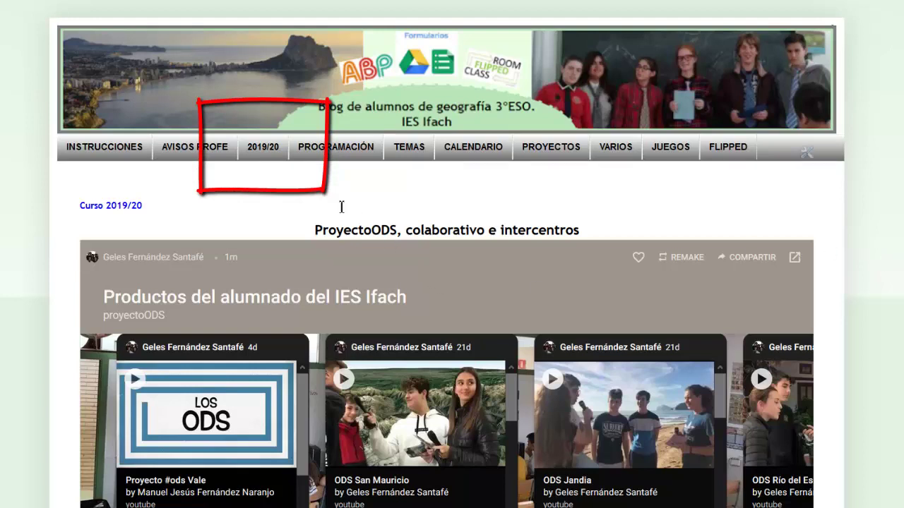
From the 2019/20 course page, follow '3. Acércate' on the GRUPO 1 (2º Trimestre) timeline card.
left_click(259, 151)
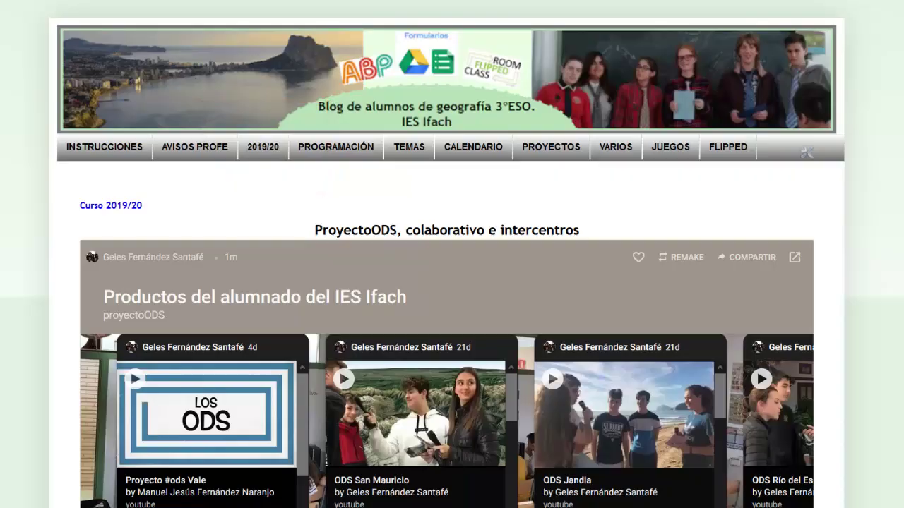
scroll(452, 282, "down", 3)
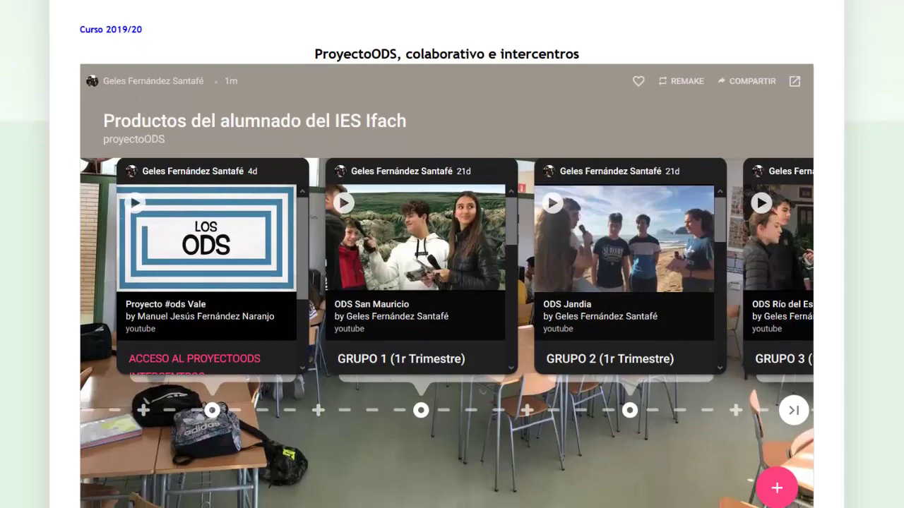
scroll(446, 283, "right", 5)
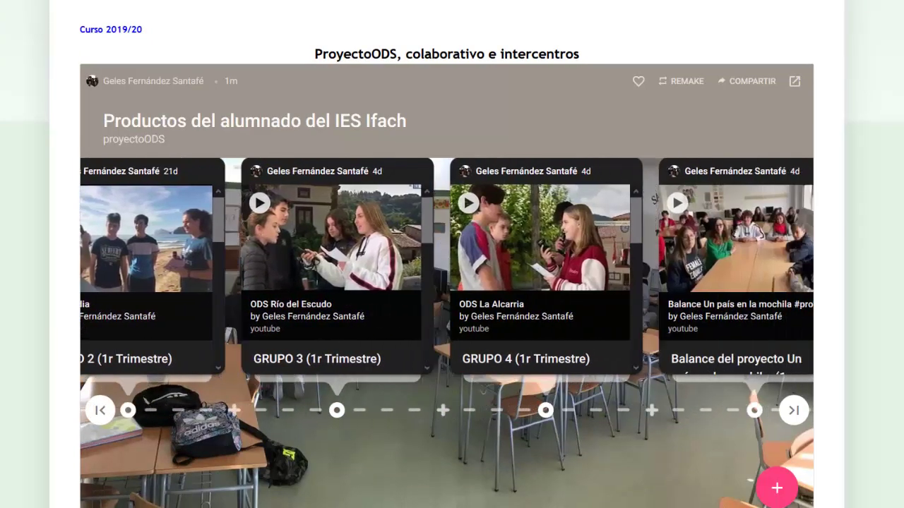
scroll(484, 506, "right", 5)
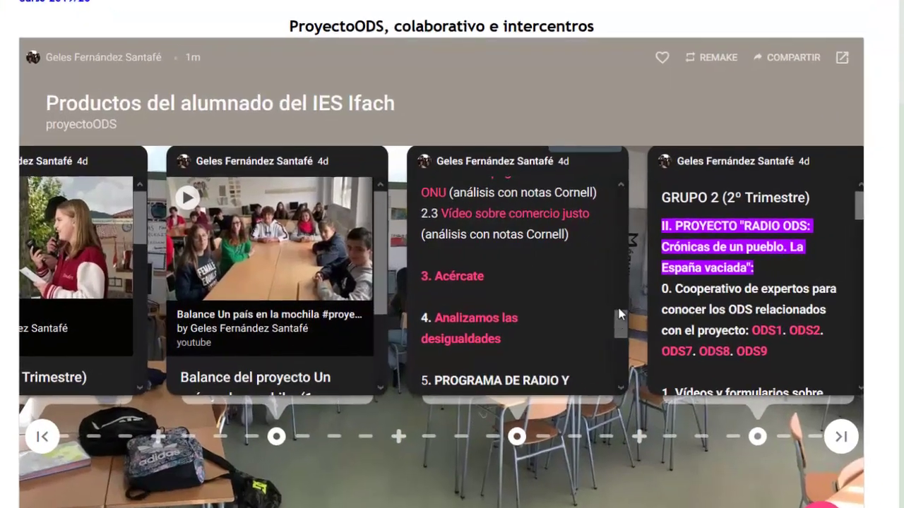
left_click_drag(600, 311, 602, 168)
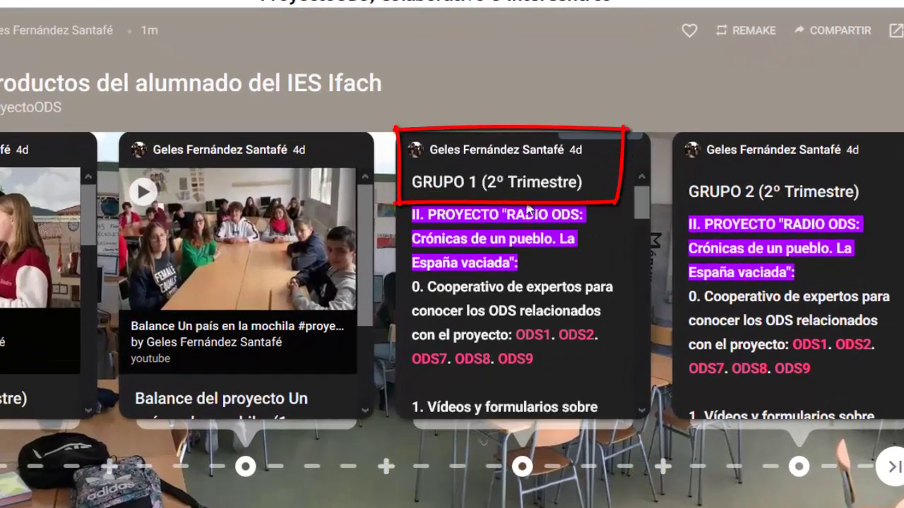
left_click_drag(641, 217, 633, 337)
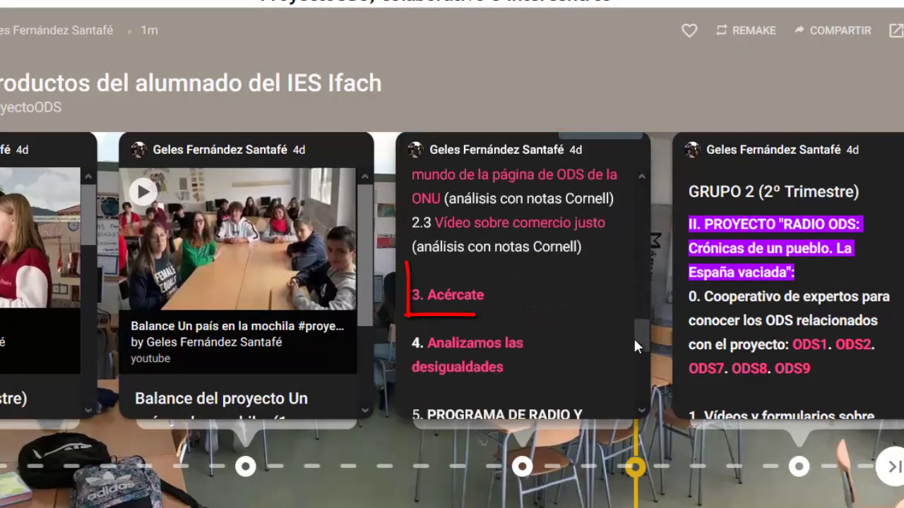
left_click(439, 296)
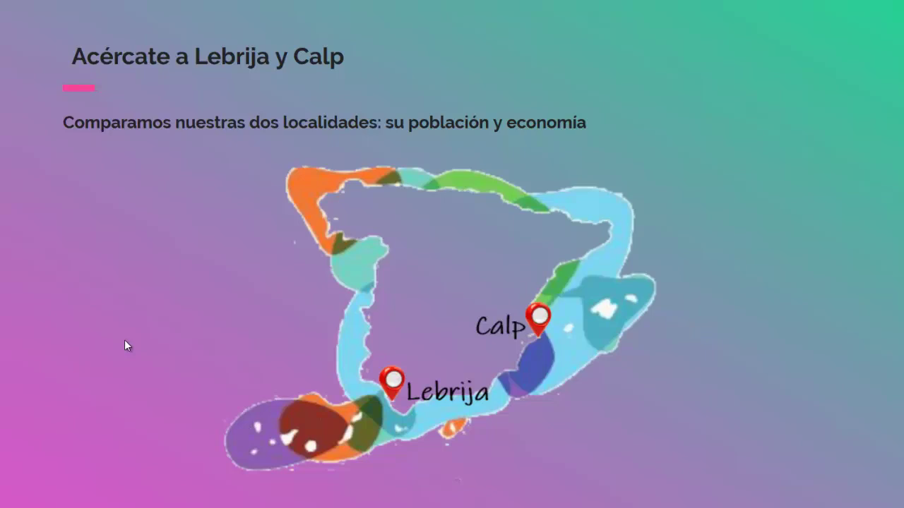
Advance to the five activity cards and open '1º Analizamos la evolución reciente de la población'.
key("Right")
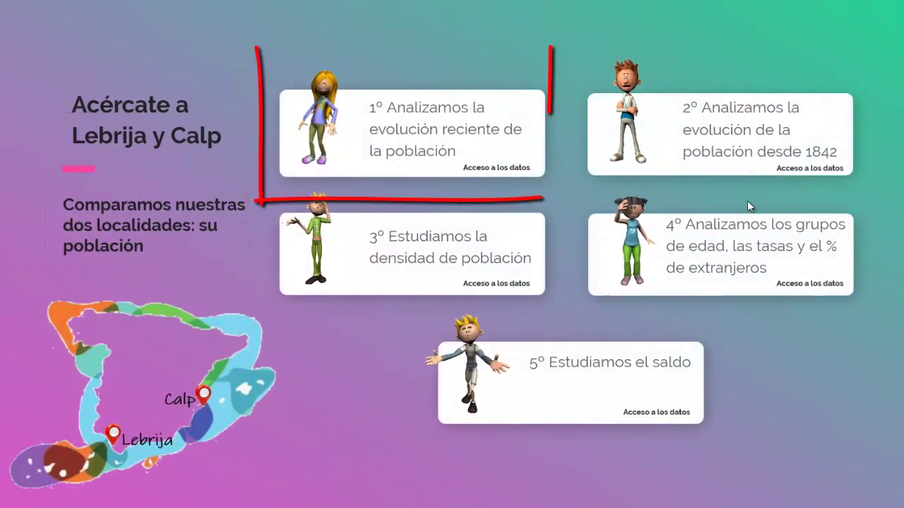
left_click(318, 115)
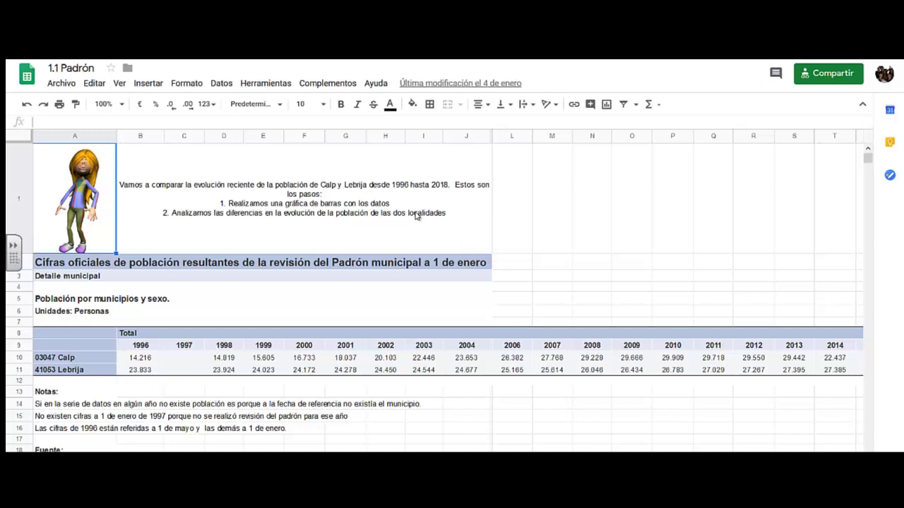
Save the 1.1 Padrón sheet locally as a Microsoft Excel (.xlsx) file.
left_click(417, 215)
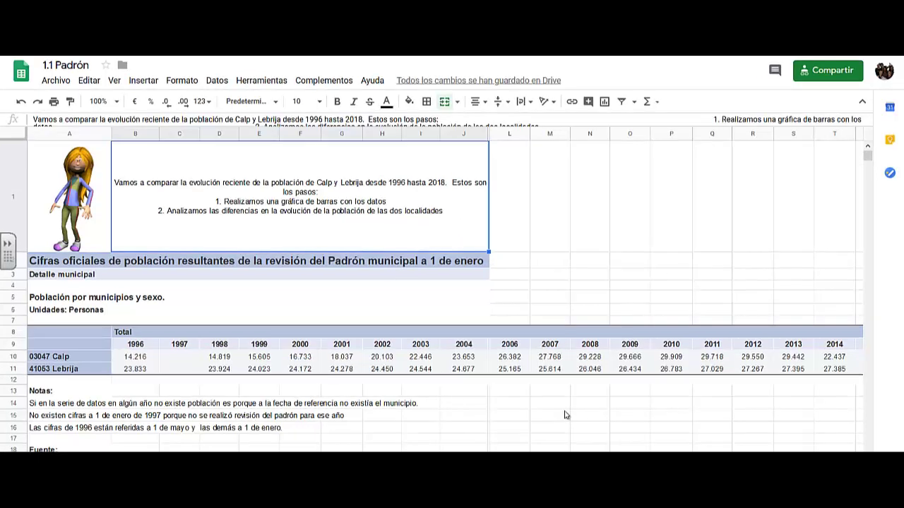
left_click(56, 80)
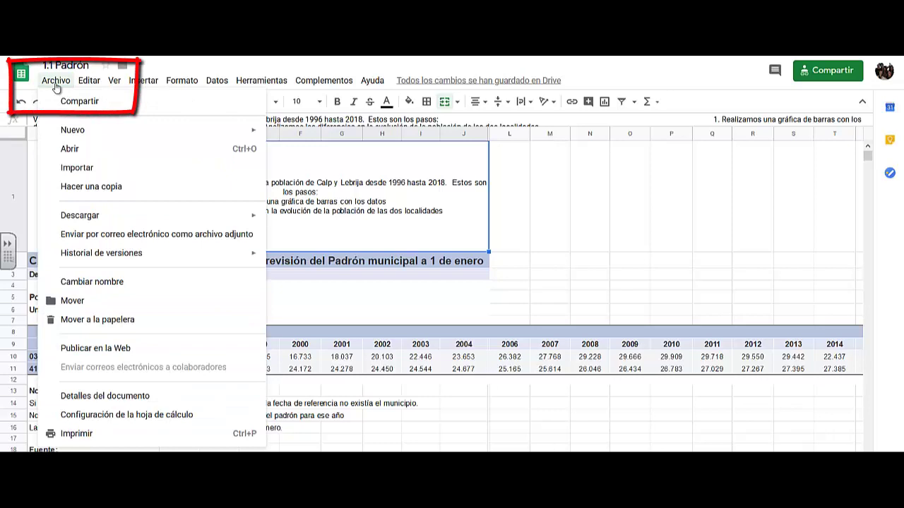
mouse_move(219, 216)
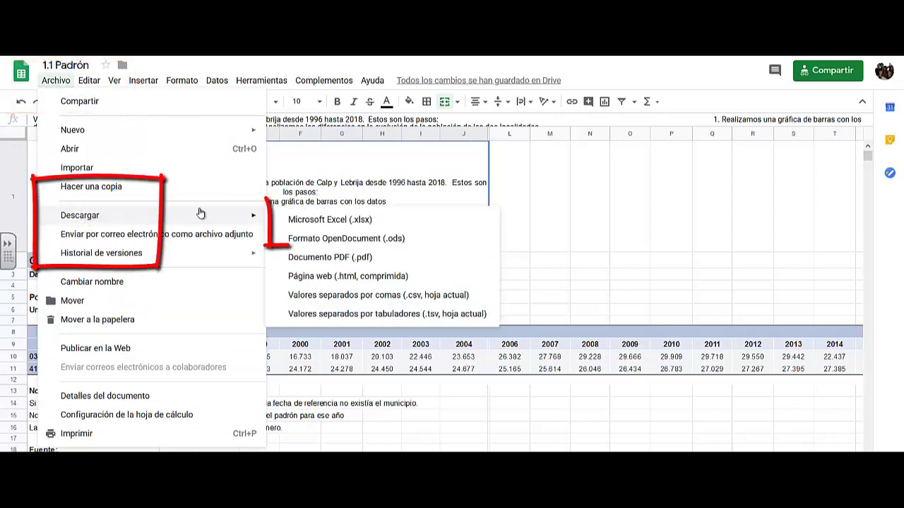
left_click(326, 226)
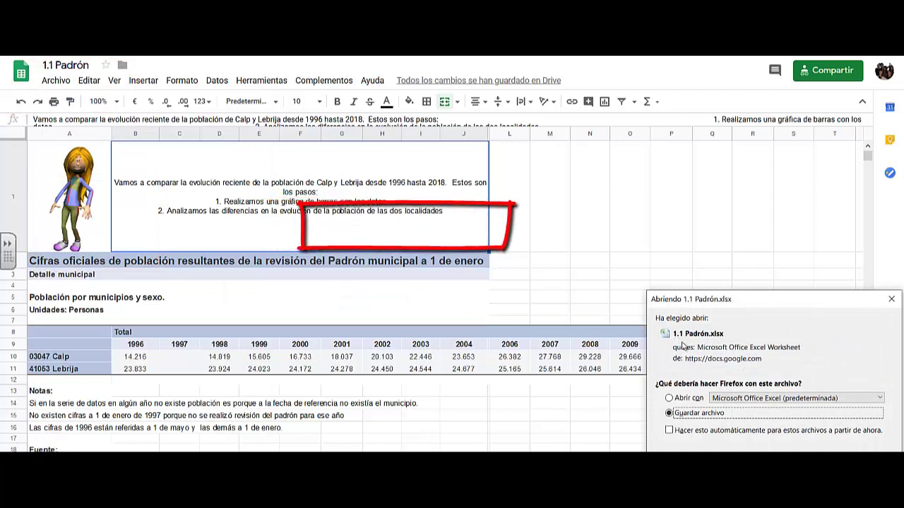
key("Escape")
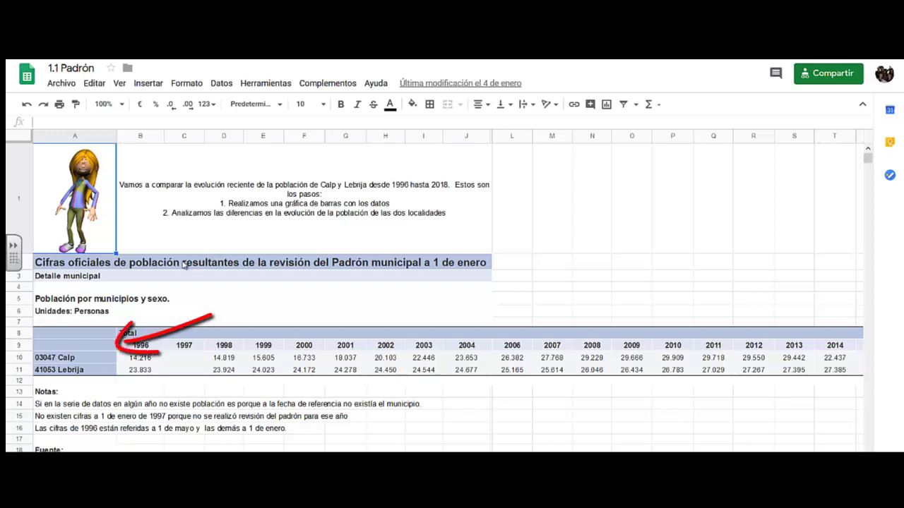
Select A9:X11, covering the Calp and Lebrija rows with their 1996–2018 year headers.
left_click(100, 350)
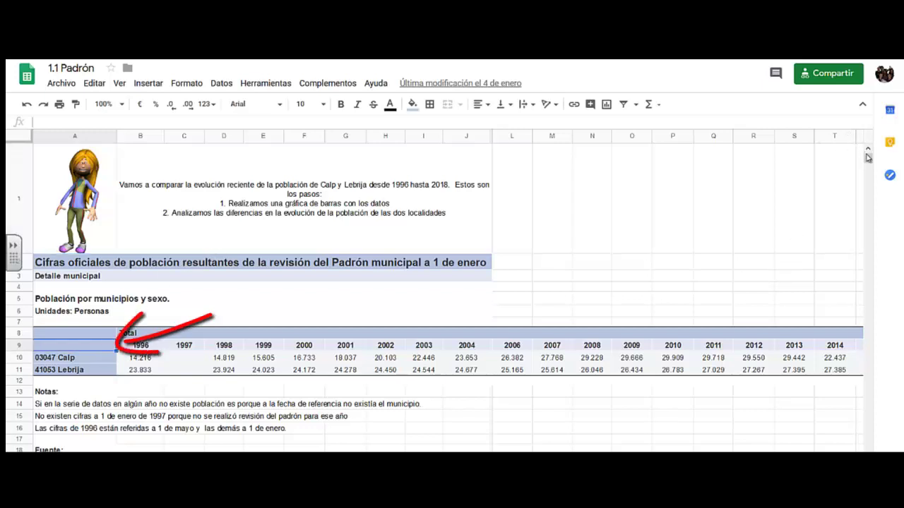
scroll(868, 164, "down", 3)
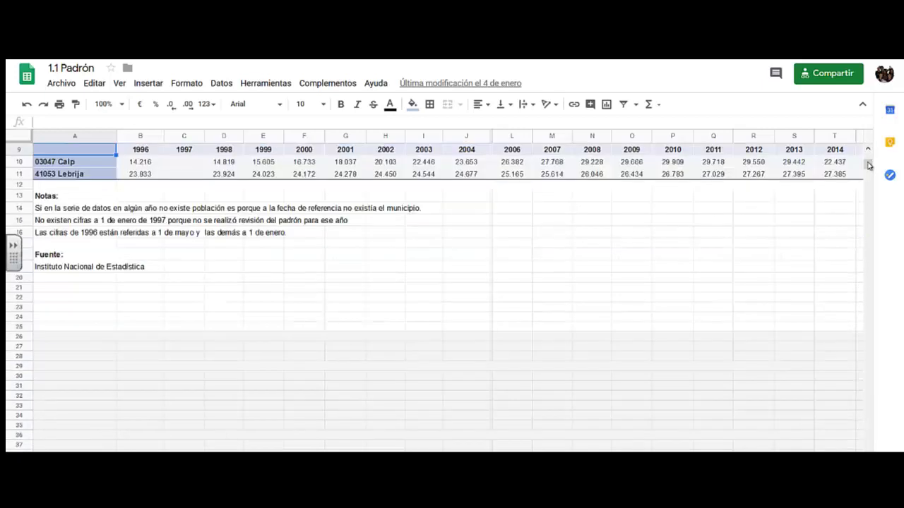
scroll(867, 159, "up", 3)
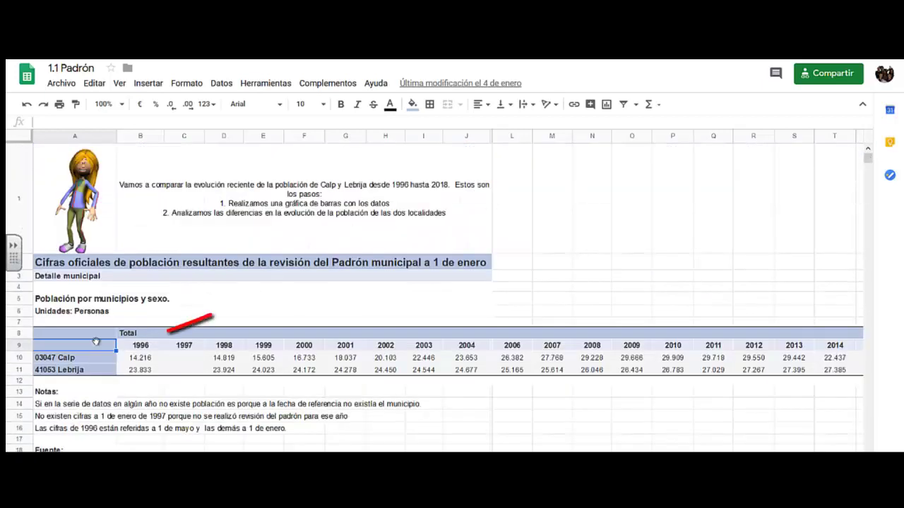
left_click_drag(92, 347, 874, 377)
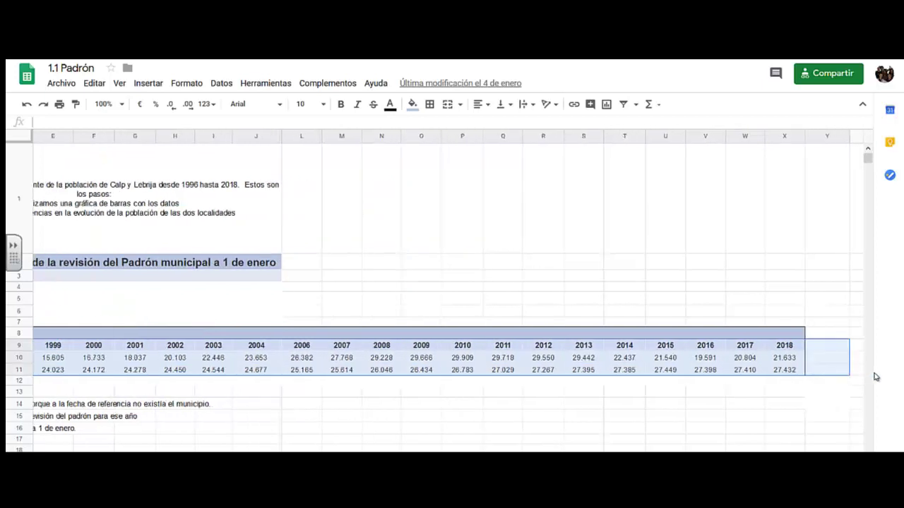
left_click_drag(786, 368, 783, 366)
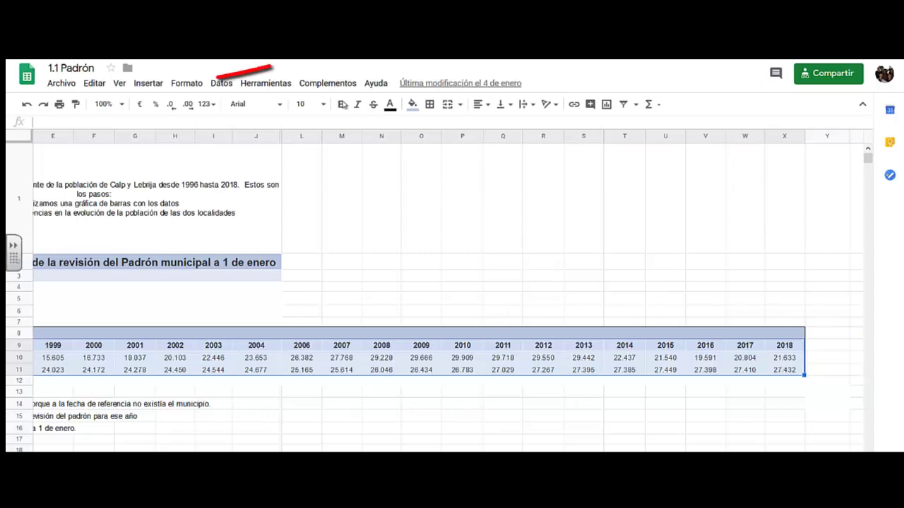
left_click(147, 84)
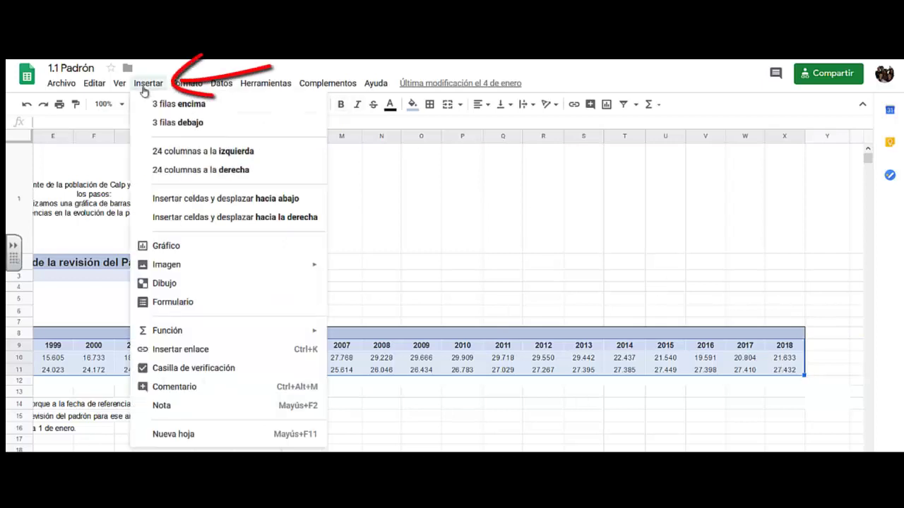
Insert a column chart from the selected Calp and Lebrija population data.
left_click(166, 246)
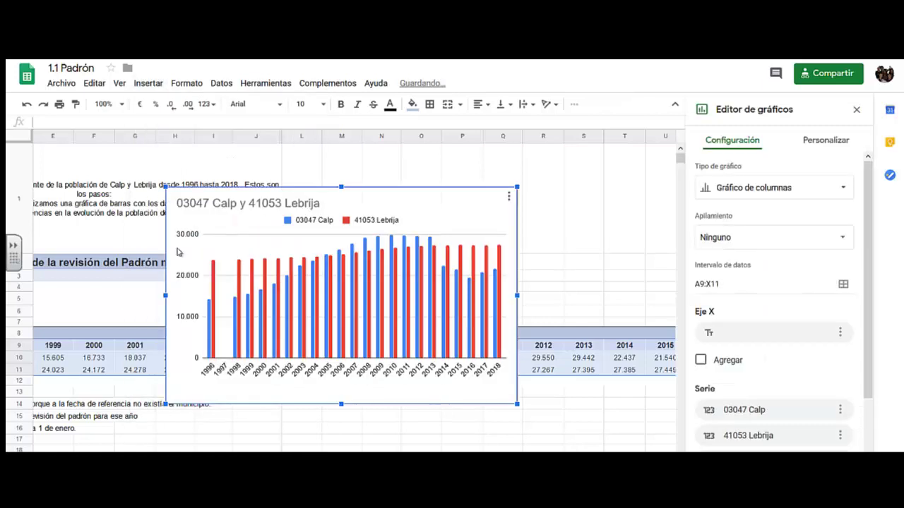
scroll(353, 290, "left", 5)
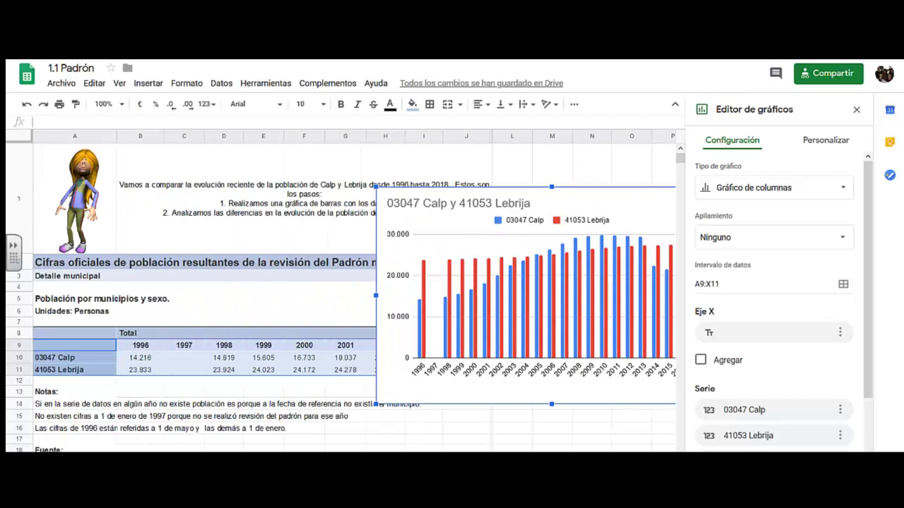
left_click(118, 337)
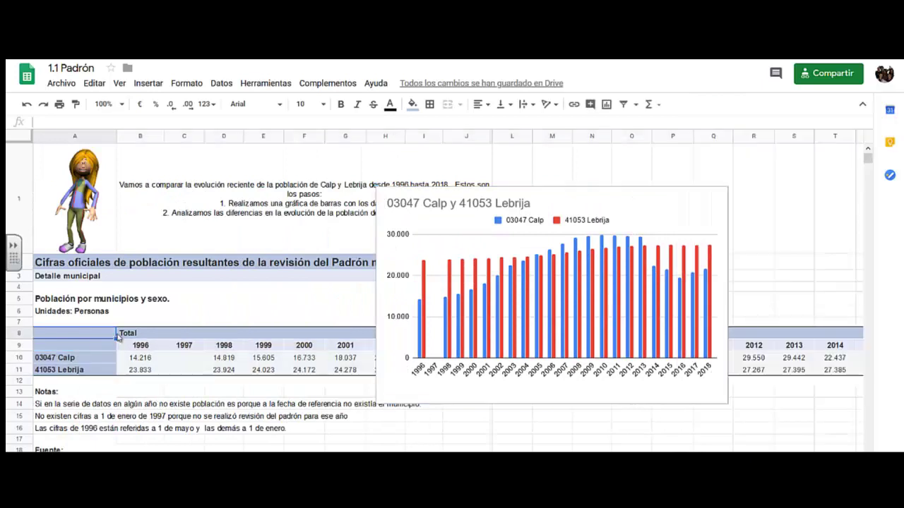
left_click(97, 344)
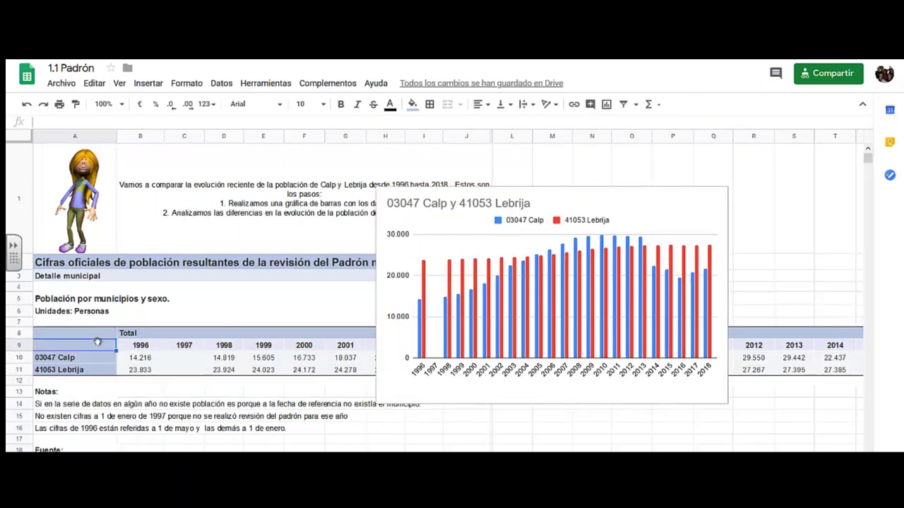
Move the chart left and up over the table and open its Personalizar settings.
left_click(685, 200)
mouse_move(665, 197)
left_mouse_down()
mouse_move(534, 199)
mouse_move(484, 183)
left_mouse_up()
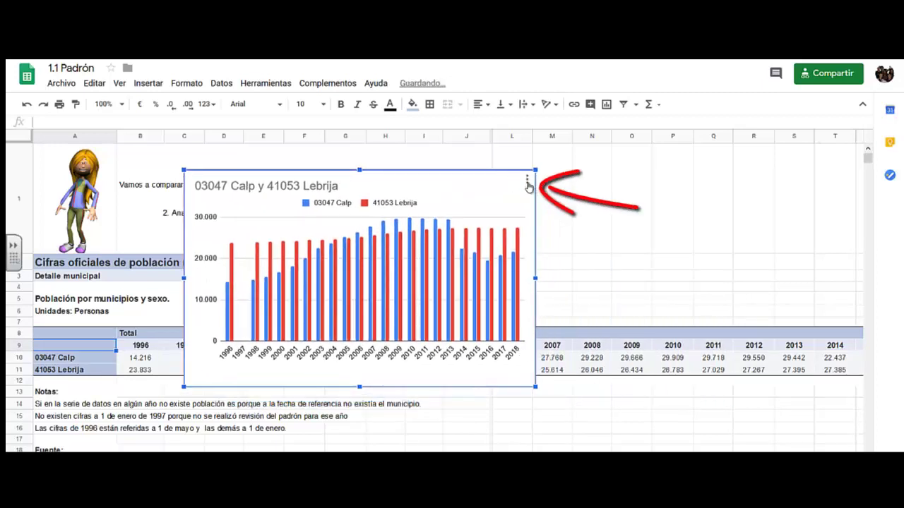
left_click(527, 183)
left_click(480, 200)
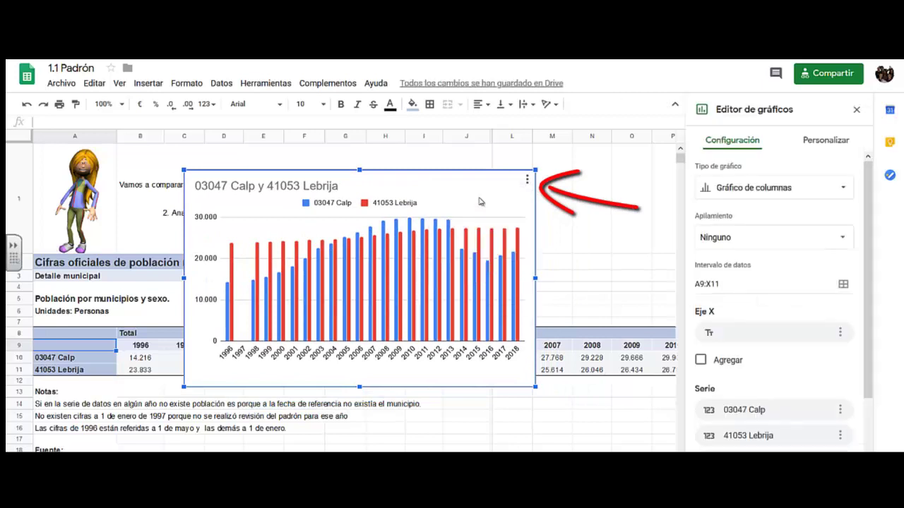
left_click(816, 144)
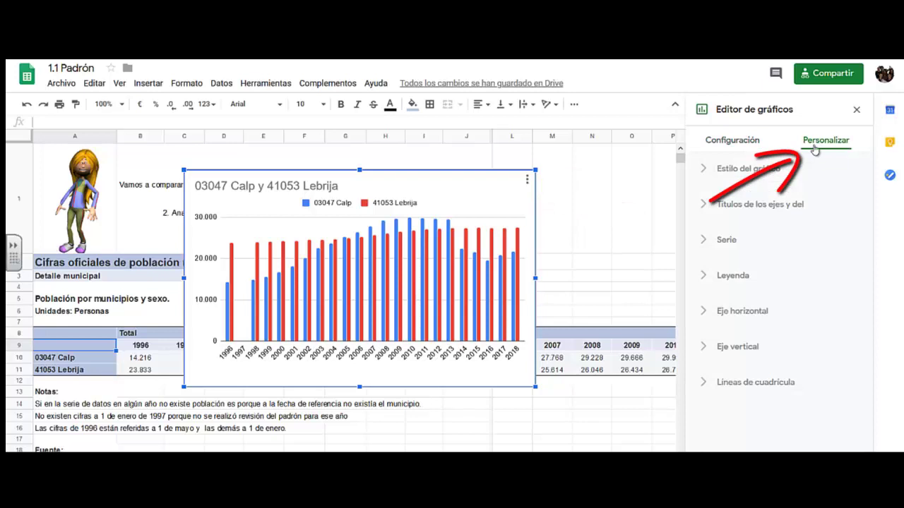
Switch the chart to 3D columns and drag it wider and taller.
left_click(749, 169)
left_click(701, 331)
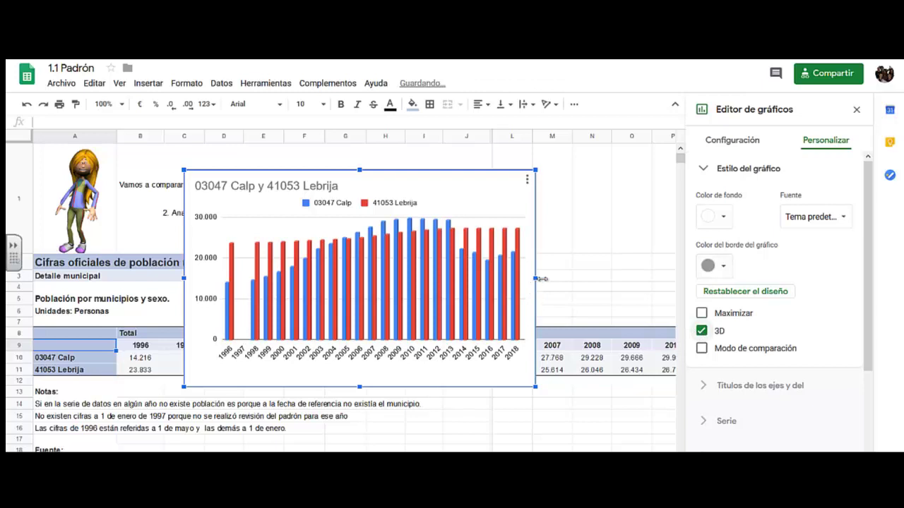
left_click_drag(537, 278, 613, 278)
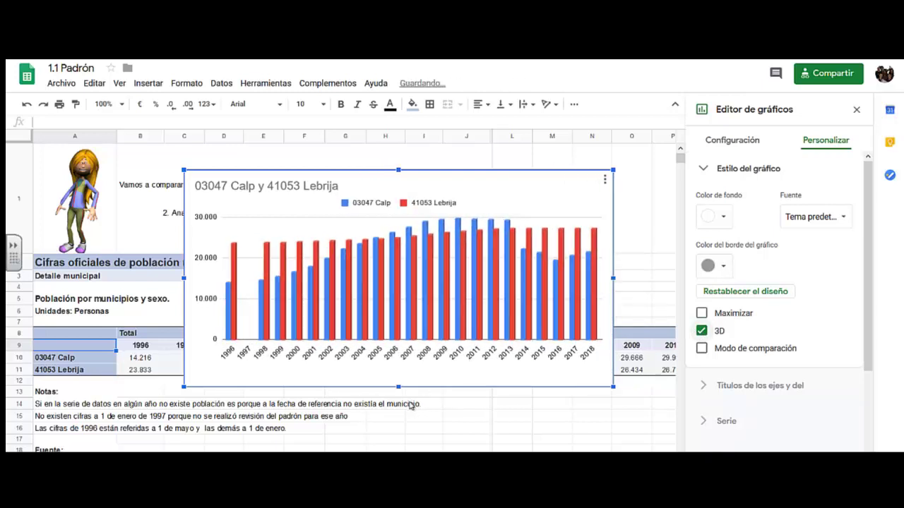
left_click_drag(399, 388, 399, 435)
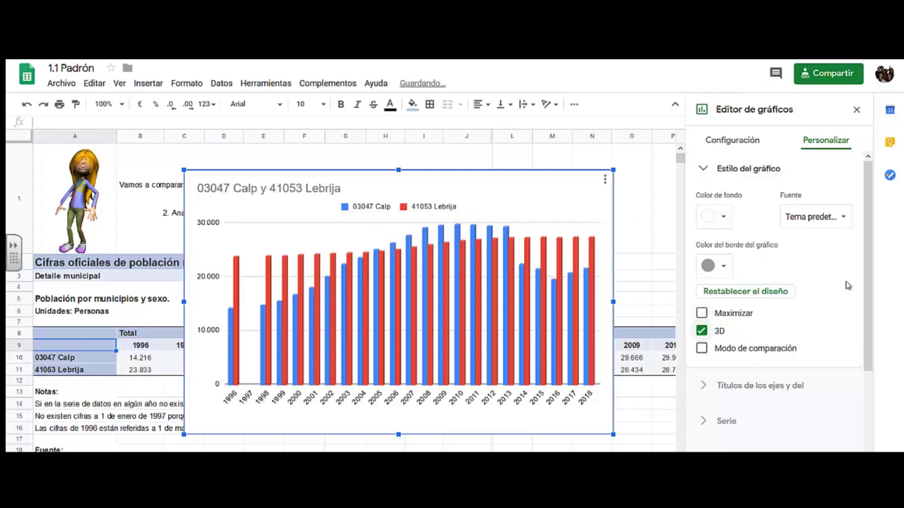
Go to the chart title settings and select the existing title text.
left_click_drag(865, 247, 862, 323)
left_click(838, 318)
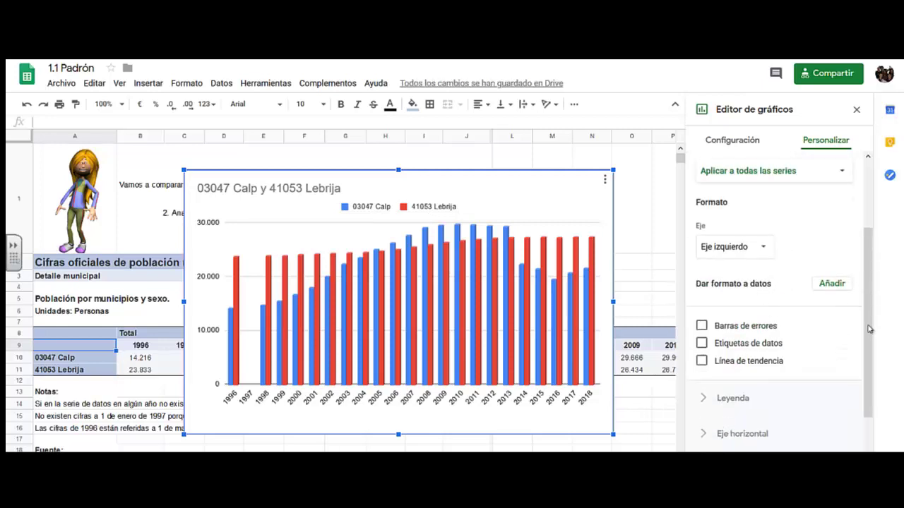
left_click_drag(869, 329, 851, 224)
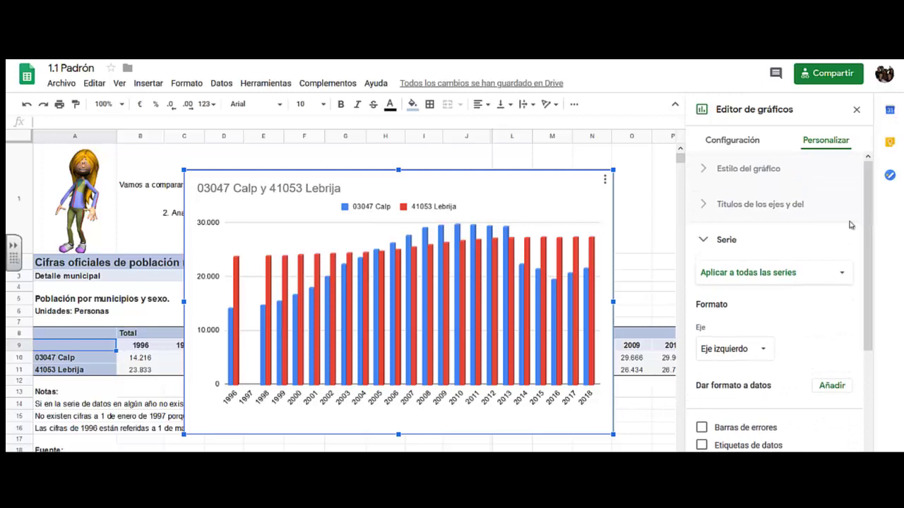
left_click(773, 213)
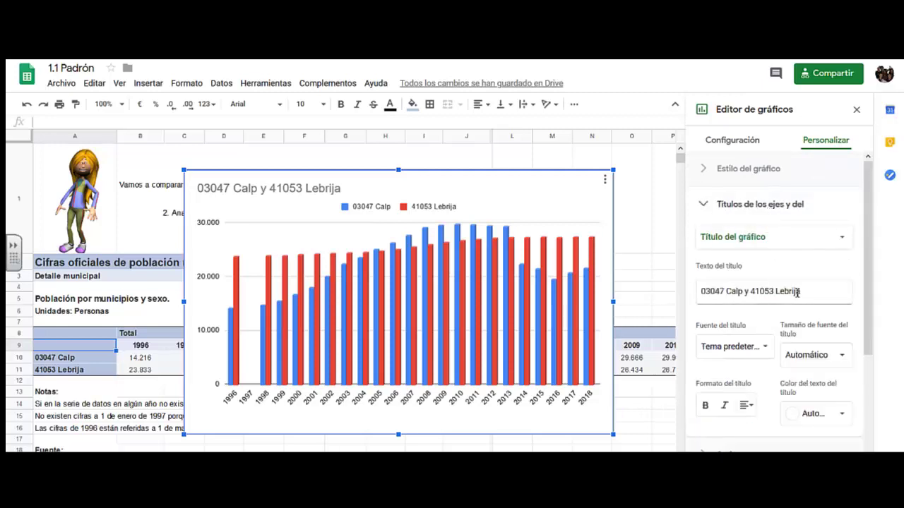
left_click_drag(797, 292, 704, 291)
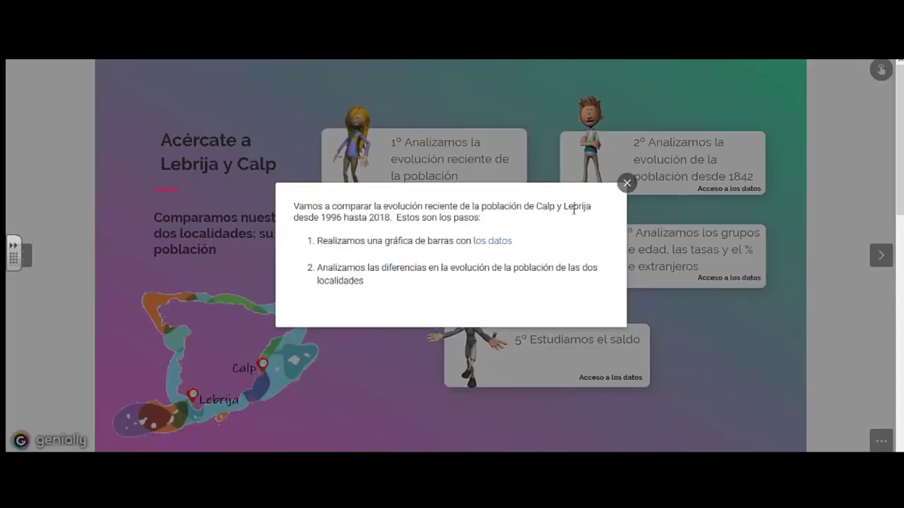
Close the Genially popup and select 'la evolución reciente de la población' in card 1.
left_click(627, 183)
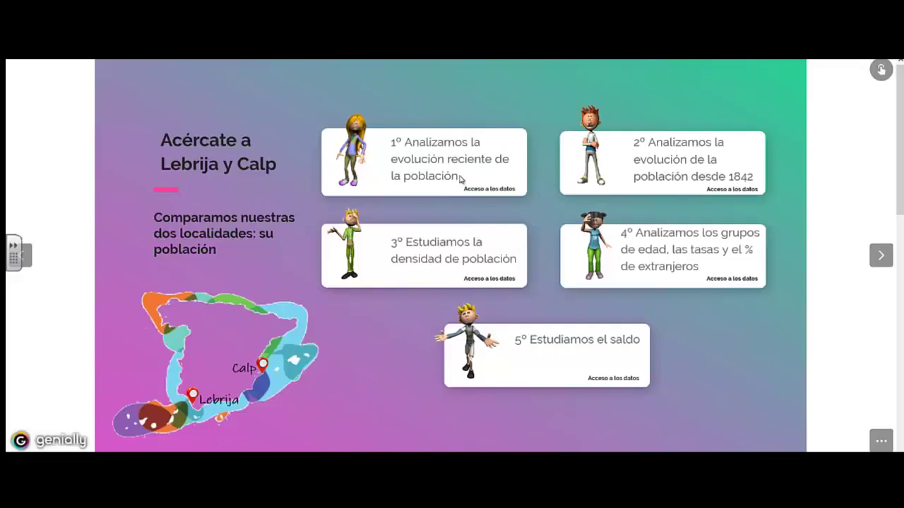
left_click_drag(459, 177, 406, 143)
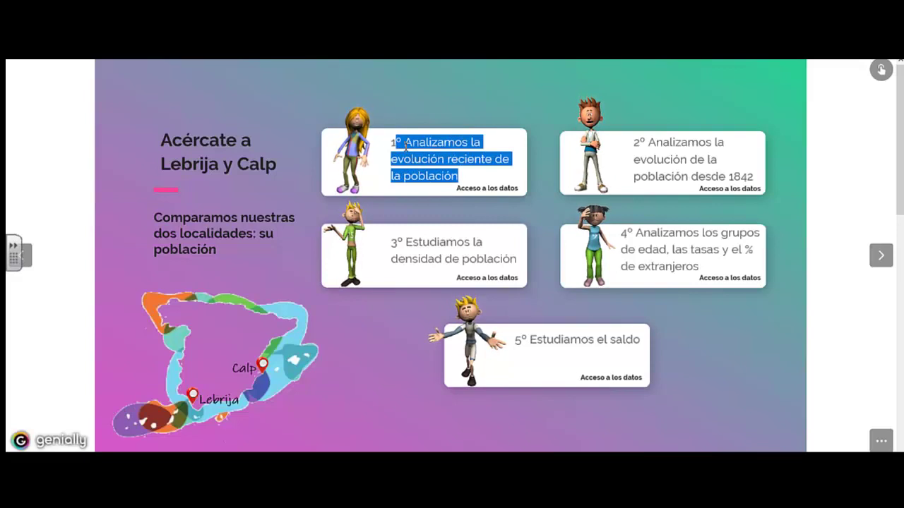
left_click_drag(405, 143, 471, 144)
key("ctrl+c")
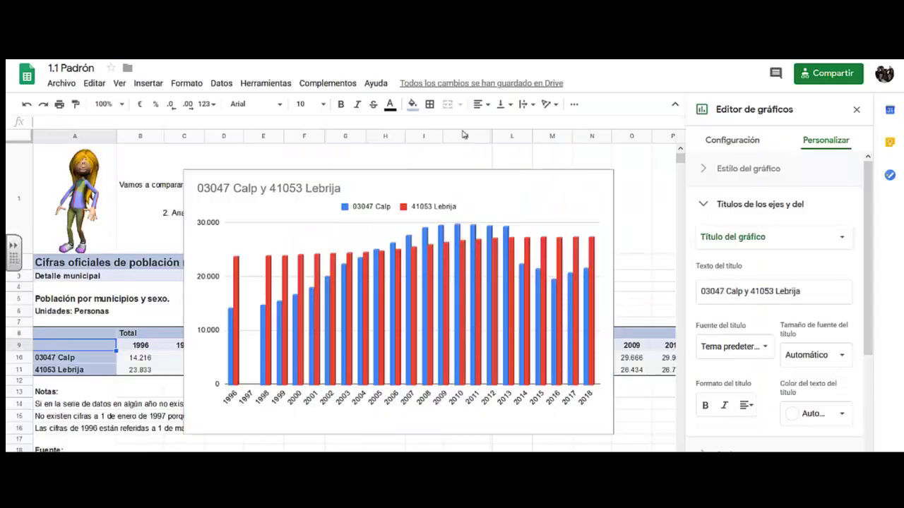
Replace the chart title with 'La evolución reciente de la población de Calp y Lebrija'.
triple_click(800, 290)
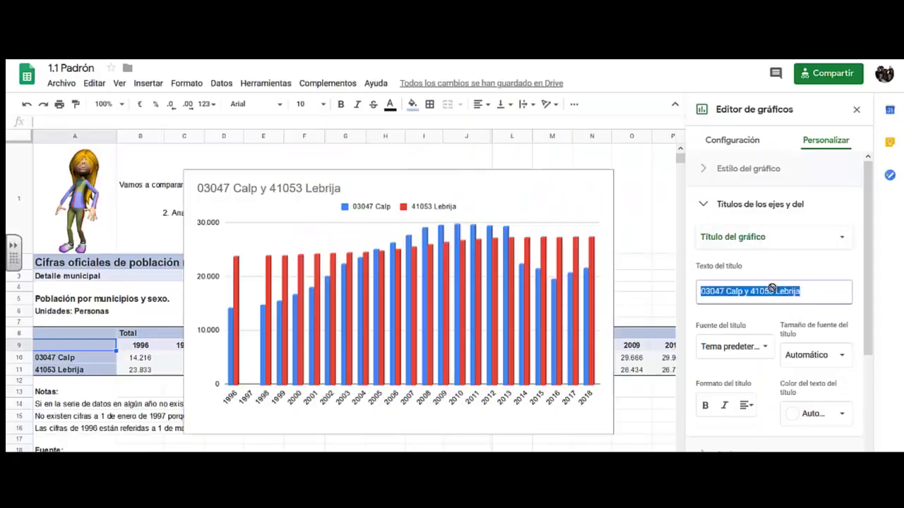
left_click_drag(776, 290, 739, 290)
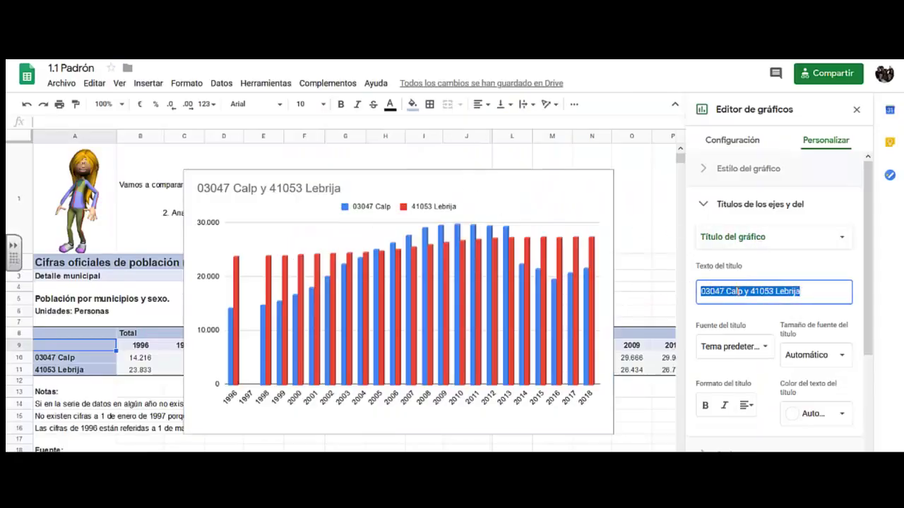
key("ctrl+v")
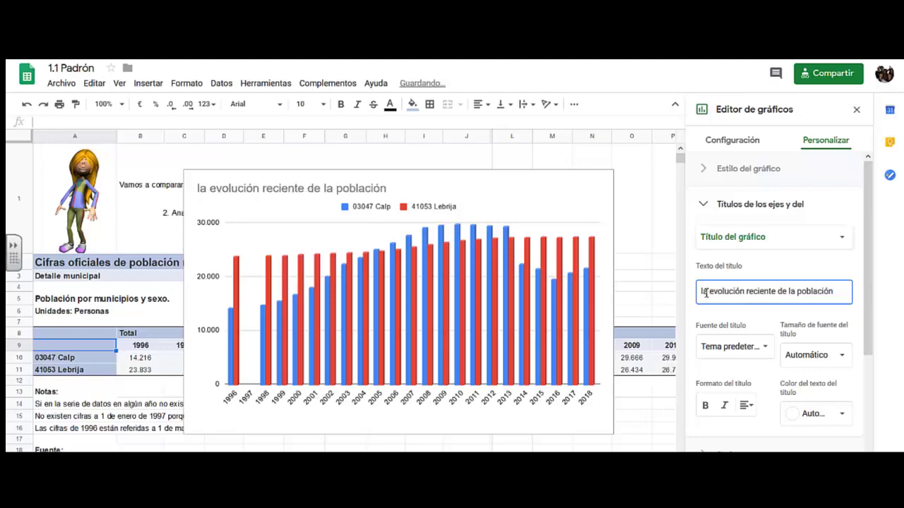
left_click(704, 292)
key("BackSpace")
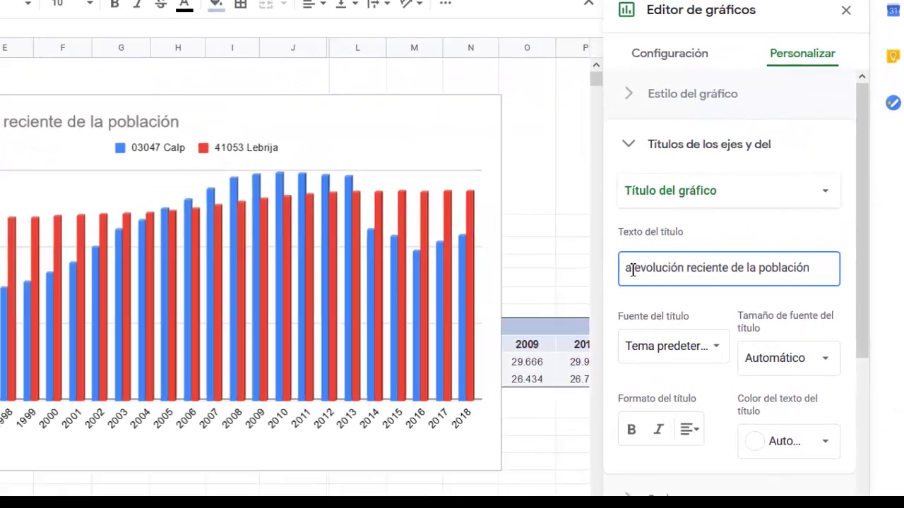
type("L")
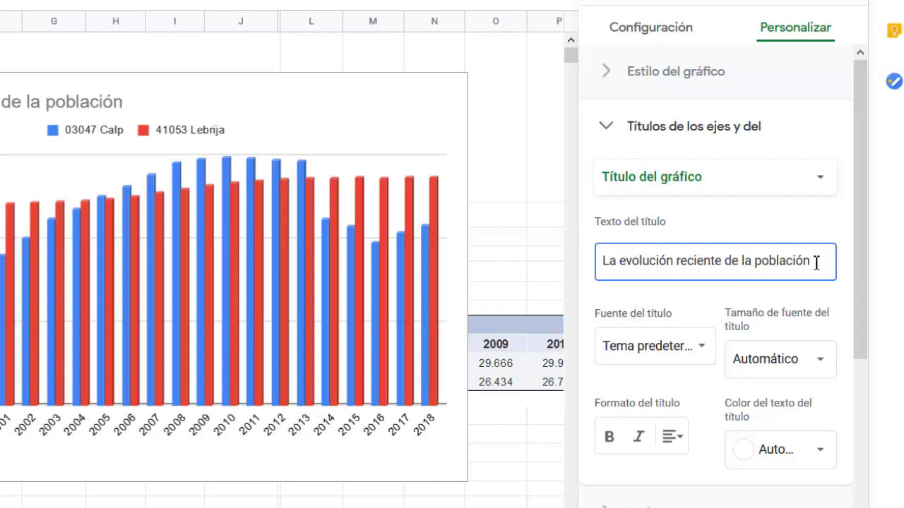
type("Calp")
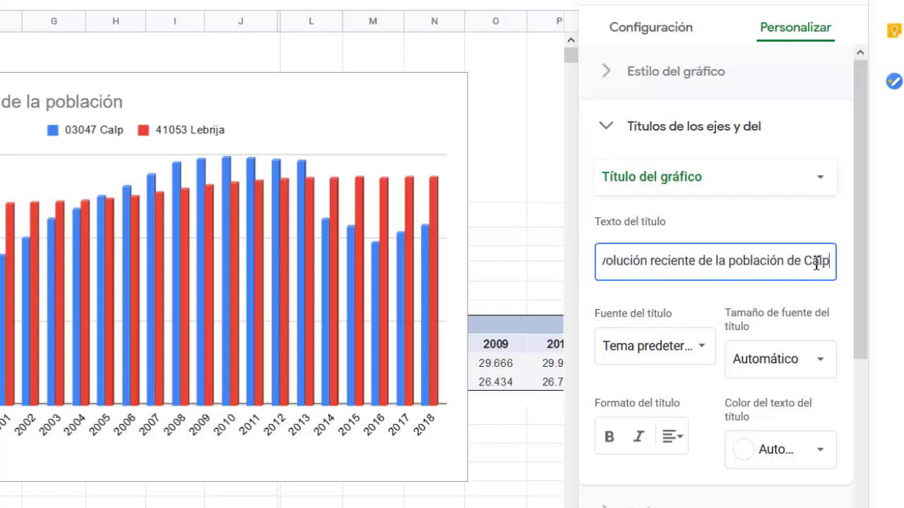
type(" y L")
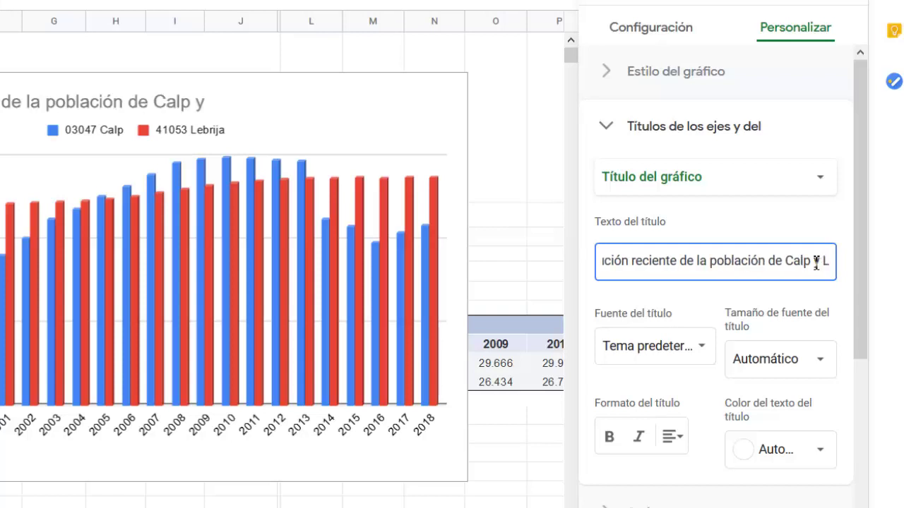
type("ebrija")
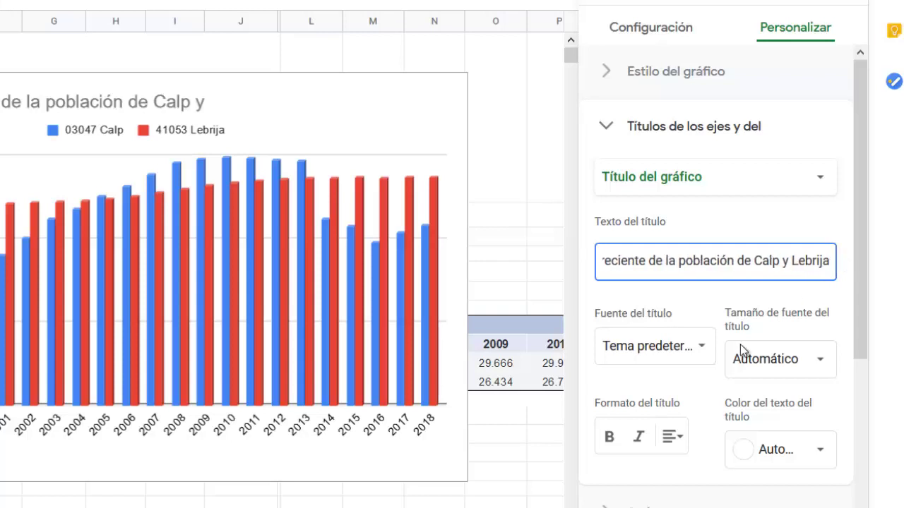
Make the chart title bold and centre-aligned.
left_click(610, 439)
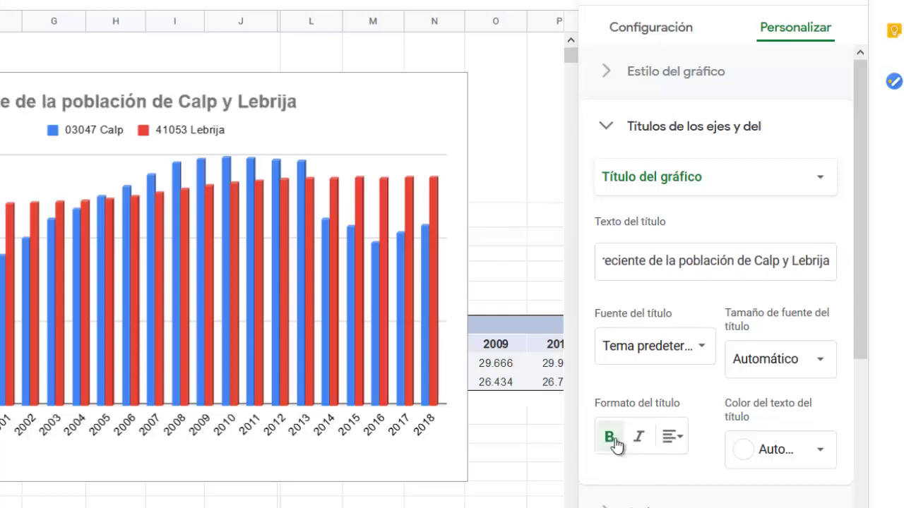
left_click(674, 437)
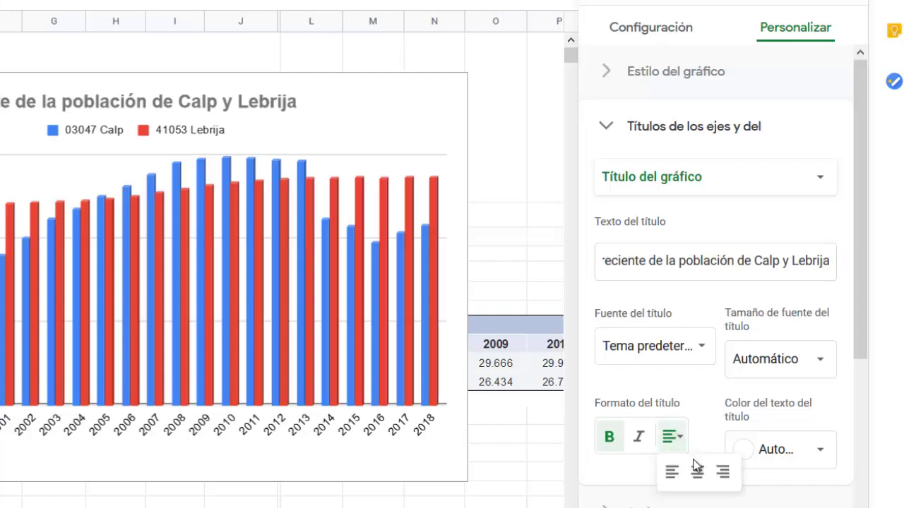
left_click(696, 472)
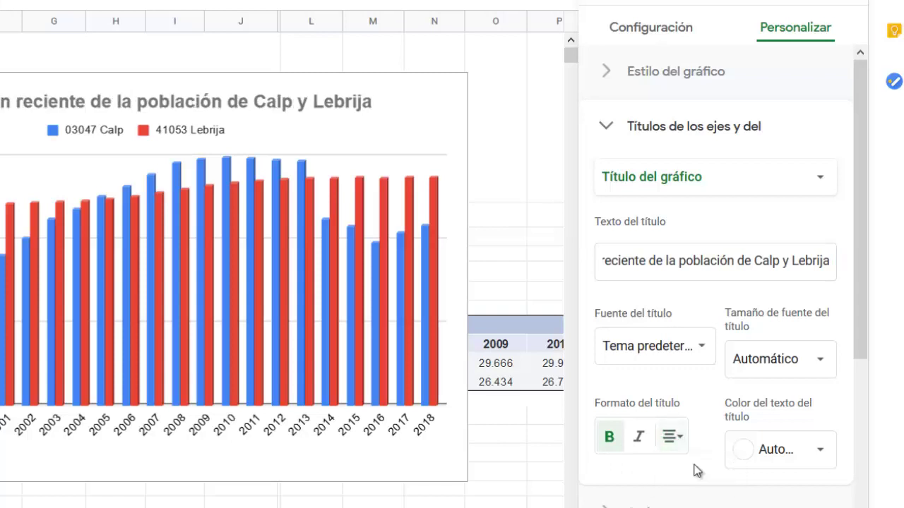
left_click(685, 128)
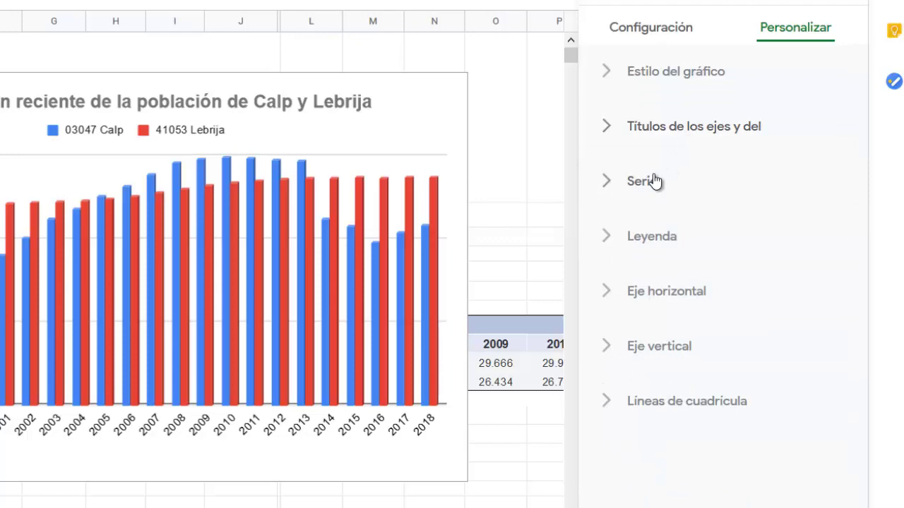
Turn on series data labels and drag the chart's corners outward to enlarge it.
left_click(651, 180)
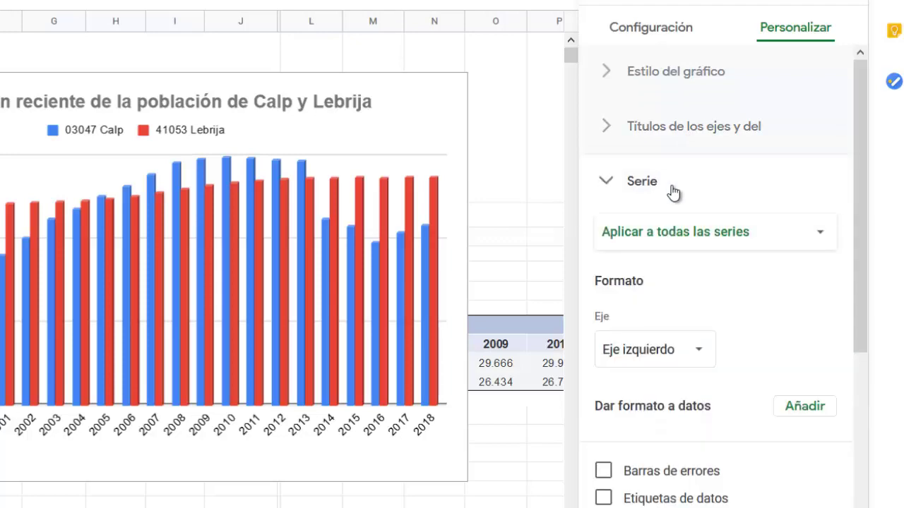
left_click(603, 498)
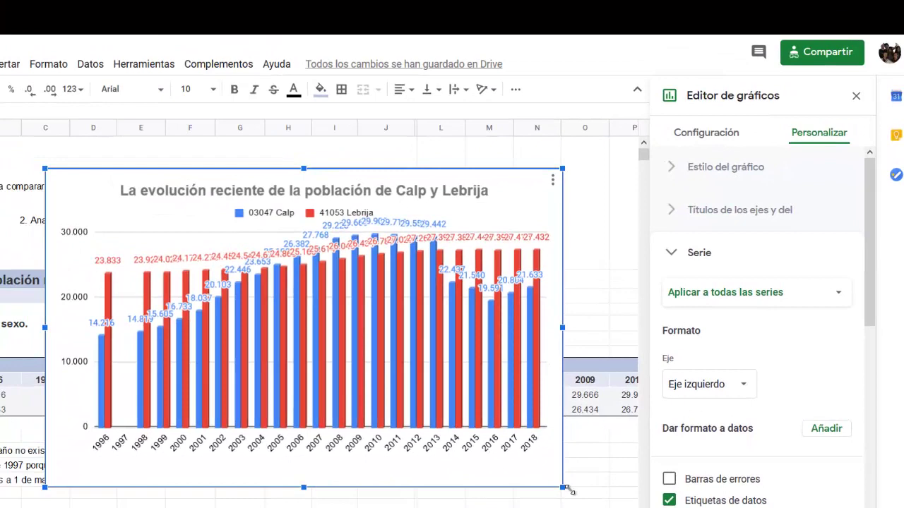
left_click_drag(568, 489, 613, 507)
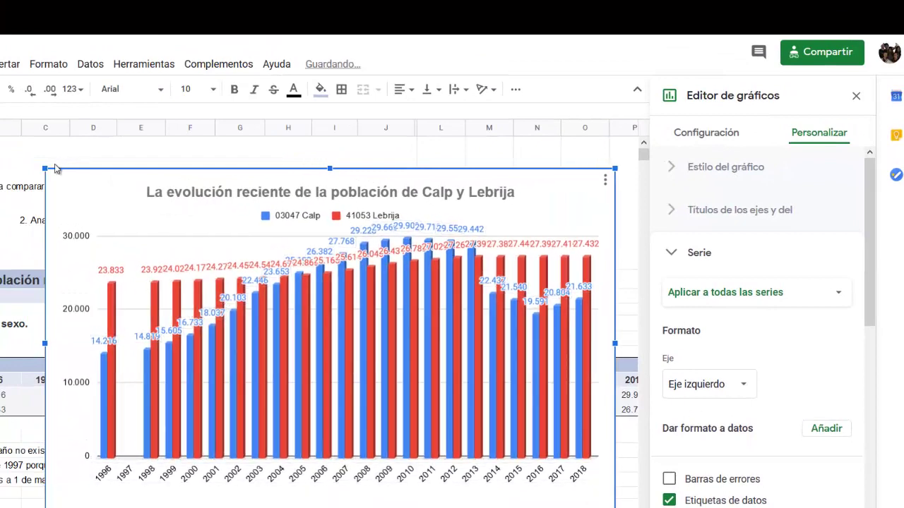
left_click_drag(42, 166, 13, 140)
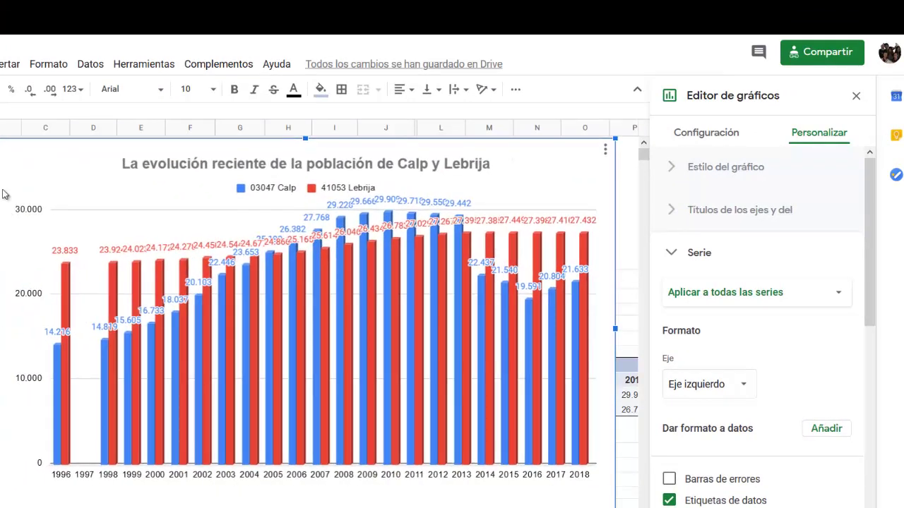